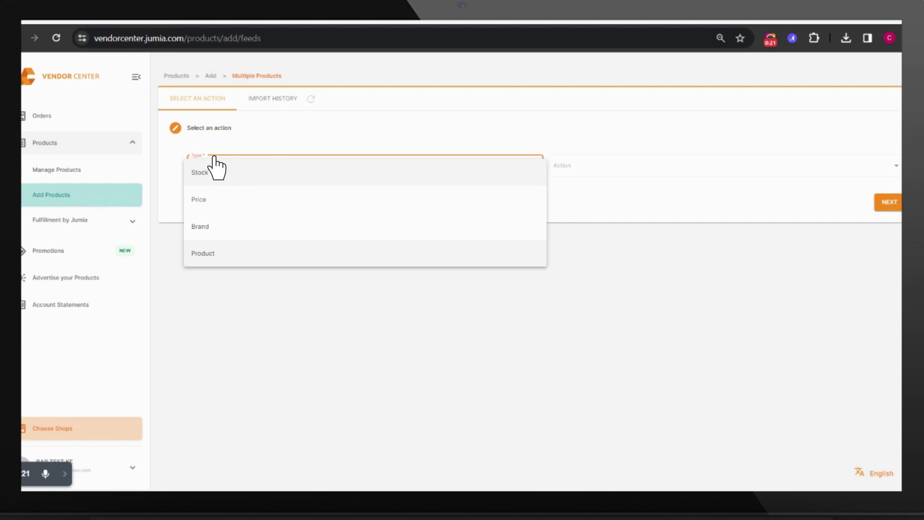
Set the bulk operation type to Product and the action to Download Template
{"action": "left_click", "coordinate": [218, 254]}
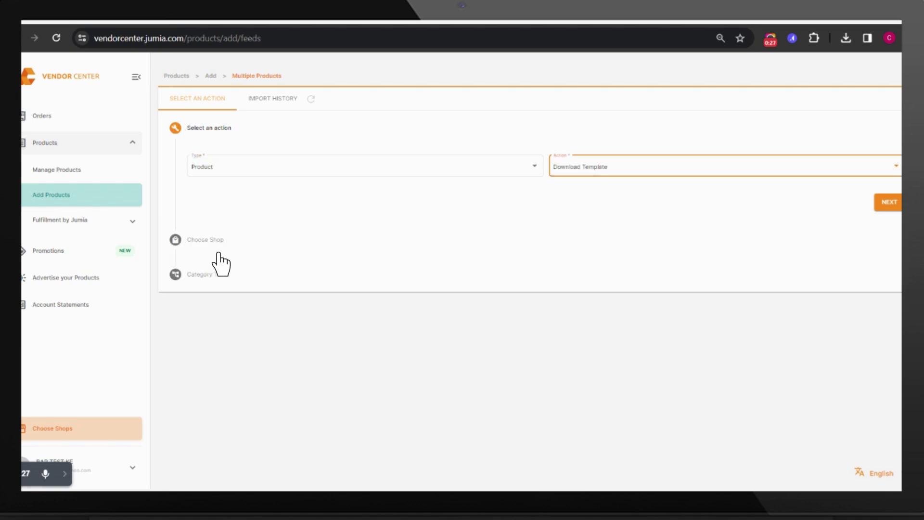
{"action": "left_click", "coordinate": [567, 164]}
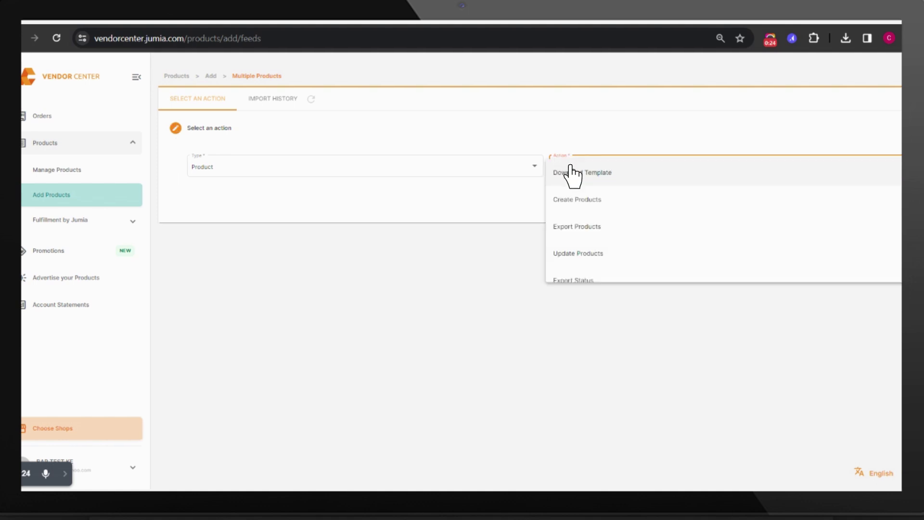
{"action": "left_click", "coordinate": [572, 172]}
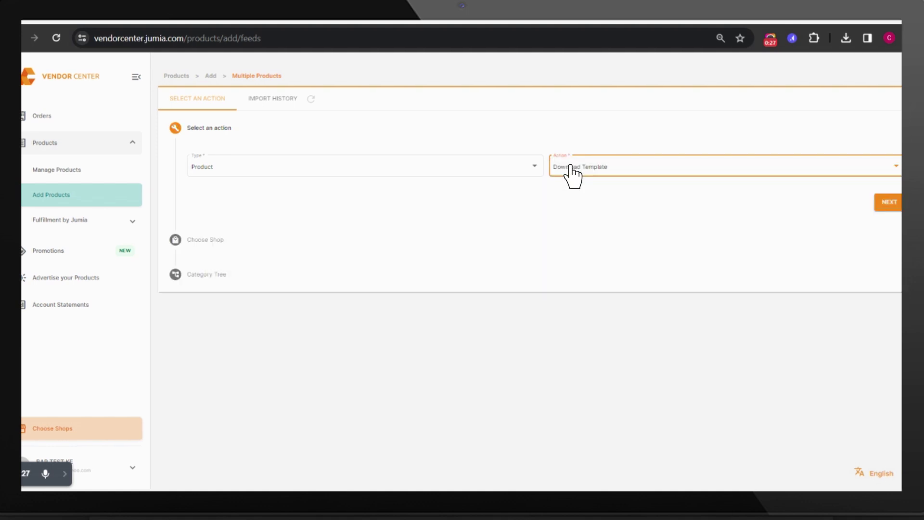
Confirm the shop and choose Phones & Tablets > Mobile Phones > Smartphones > Android Phones as the category
{"action": "left_click", "coordinate": [887, 205]}
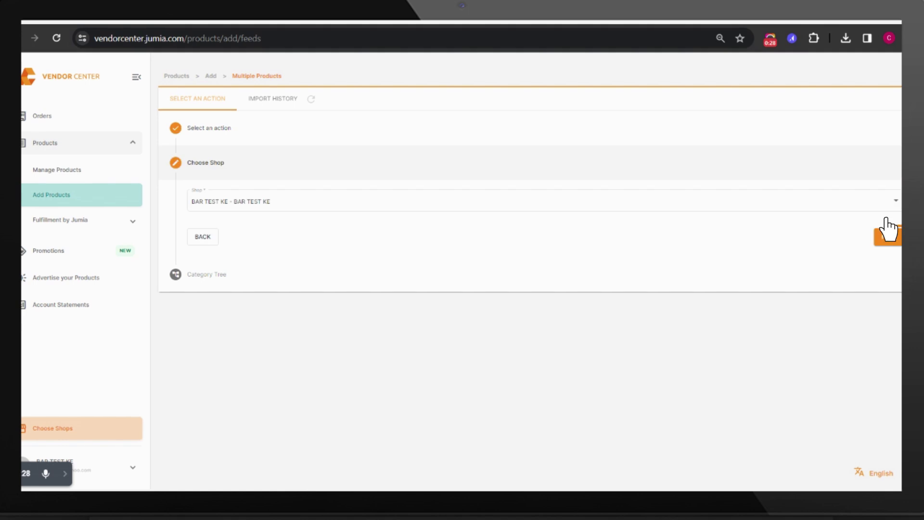
{"action": "left_click", "coordinate": [887, 239]}
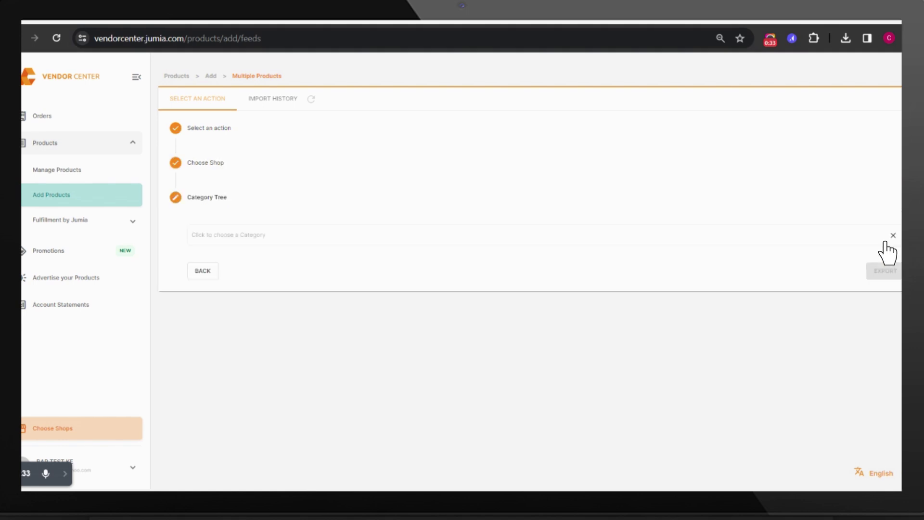
{"action": "left_click", "coordinate": [242, 237]}
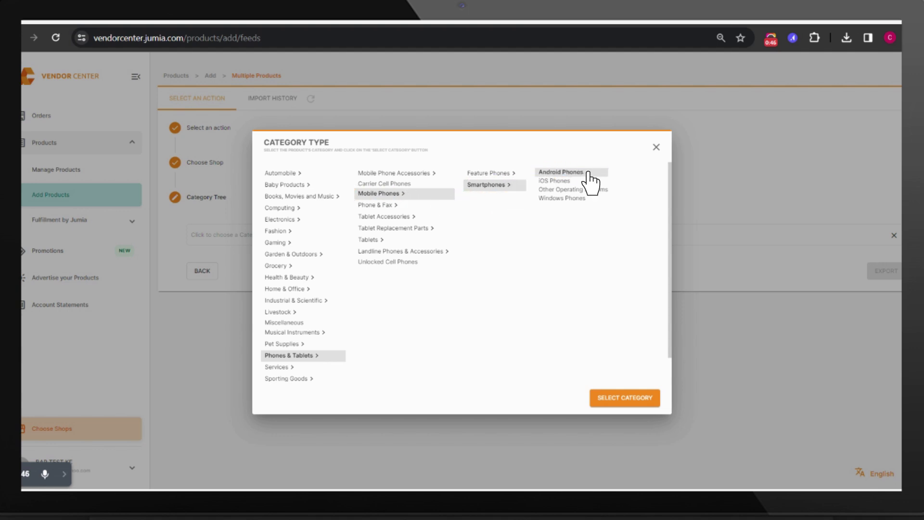
{"action": "left_click", "coordinate": [624, 398]}
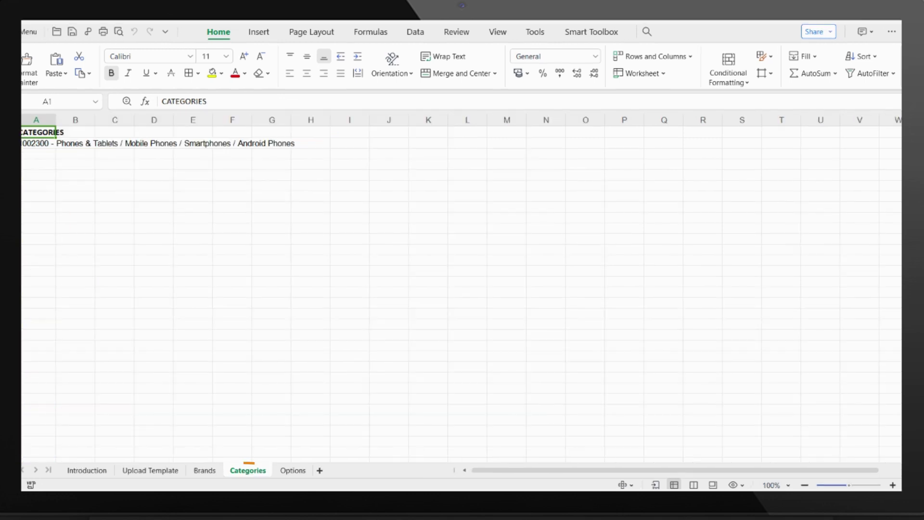
Check the Options sheet's allowed values, then return to the Upload Template sheet
{"action": "left_click", "coordinate": [293, 470]}
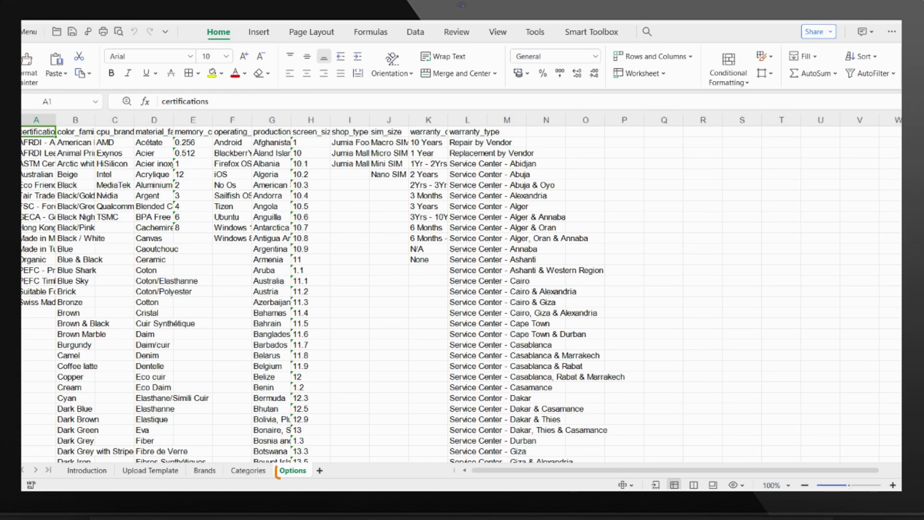
{"action": "left_click", "coordinate": [151, 473]}
{"action": "type", "text": "Camon 19 3GB+64GB Dual Sim Black"}
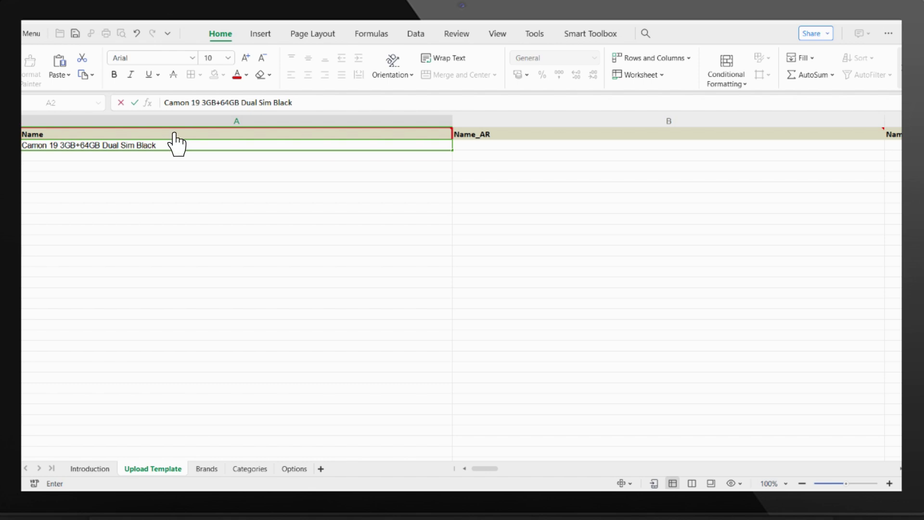
Enter 'Camon 19 3GB+64GB Dual Sim Black' and SKU 'Camon 19', then look up Tecno in Brands
{"action": "key", "text": "Tab"}
{"action": "key", "text": "Tab"}
{"action": "key", "text": "Tab"}
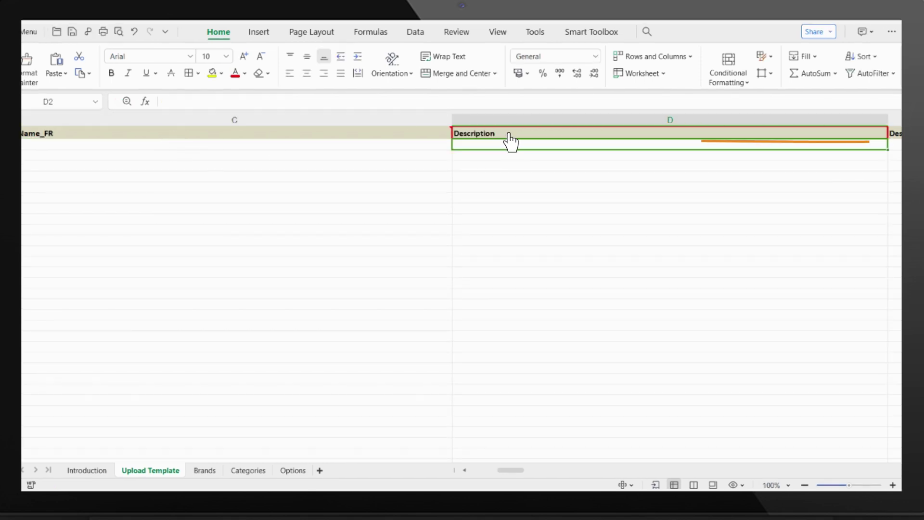
{"action": "key", "text": "Tab"}
{"action": "key", "text": "Tab"}
{"action": "key", "text": "Tab"}
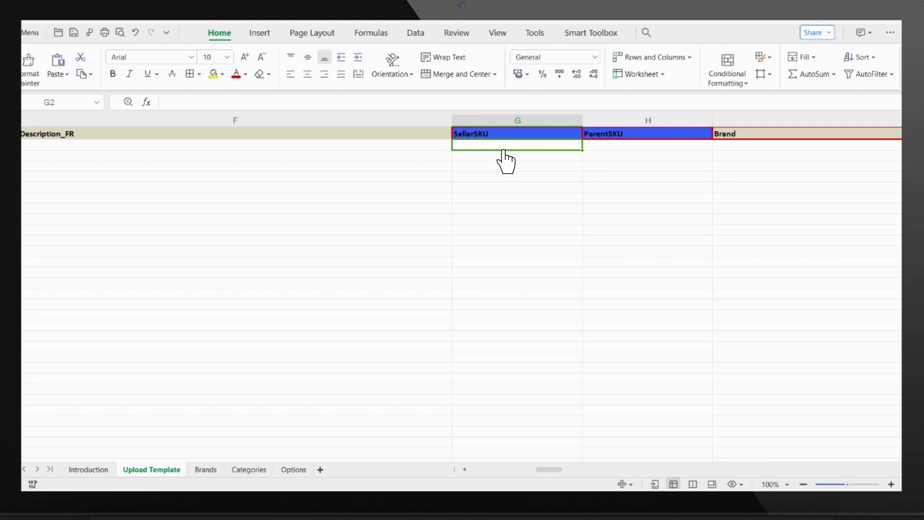
{"action": "type", "text": "Camon 19"}
{"action": "key", "text": "Tab"}
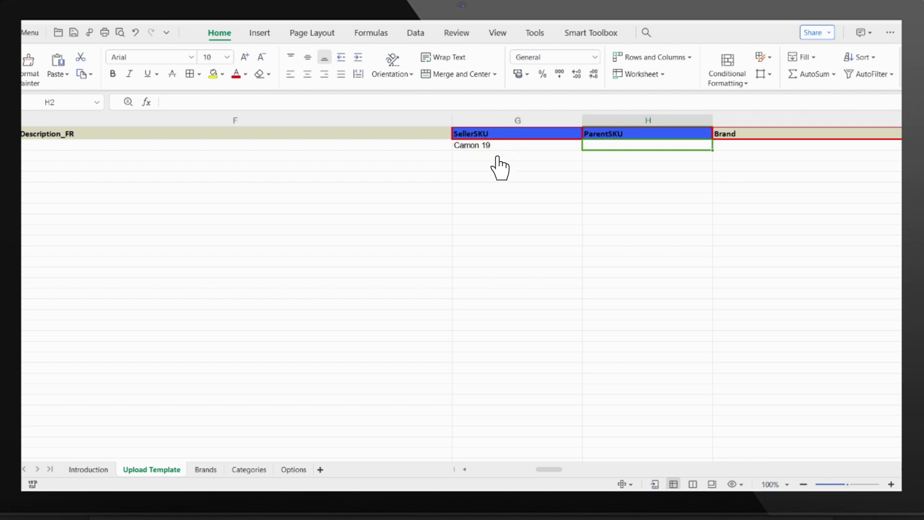
{"action": "left_click", "coordinate": [197, 476]}
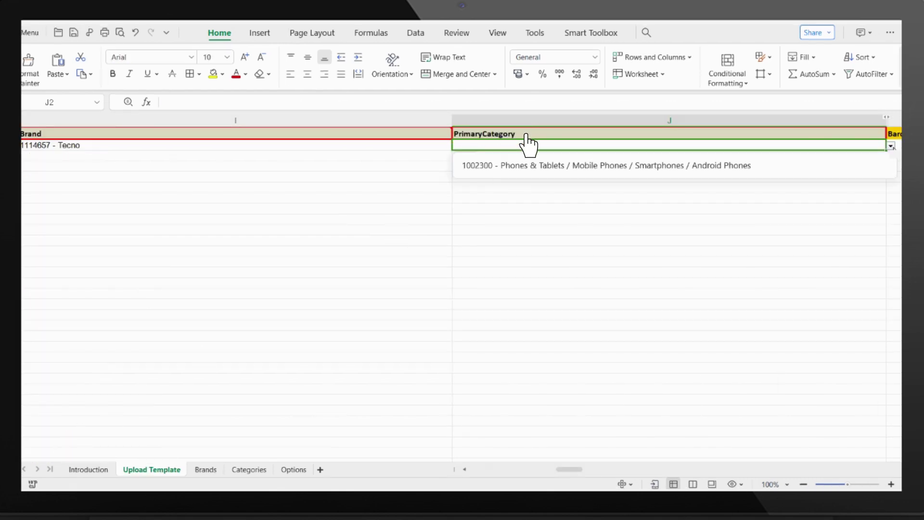
Set J2 to Android Phones, price 20000, sale price 19500 and stock 50
{"action": "left_click", "coordinate": [541, 174]}
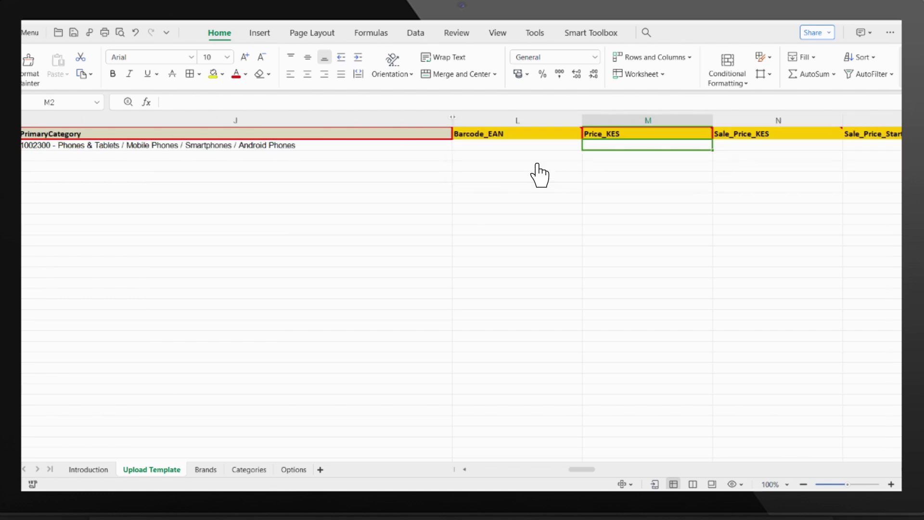
{"action": "type", "text": "20000"}
{"action": "left_click", "coordinate": [785, 146]}
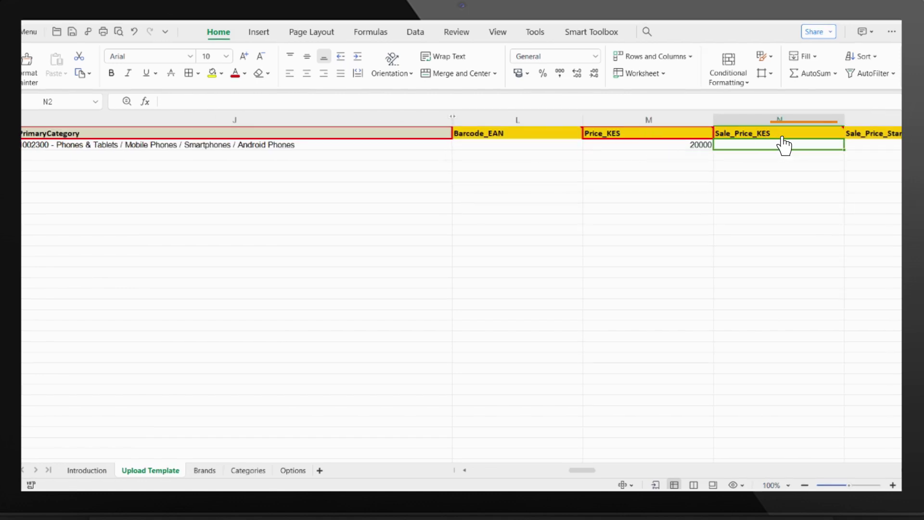
{"action": "type", "text": "19500"}
{"action": "key", "text": "Tab"}
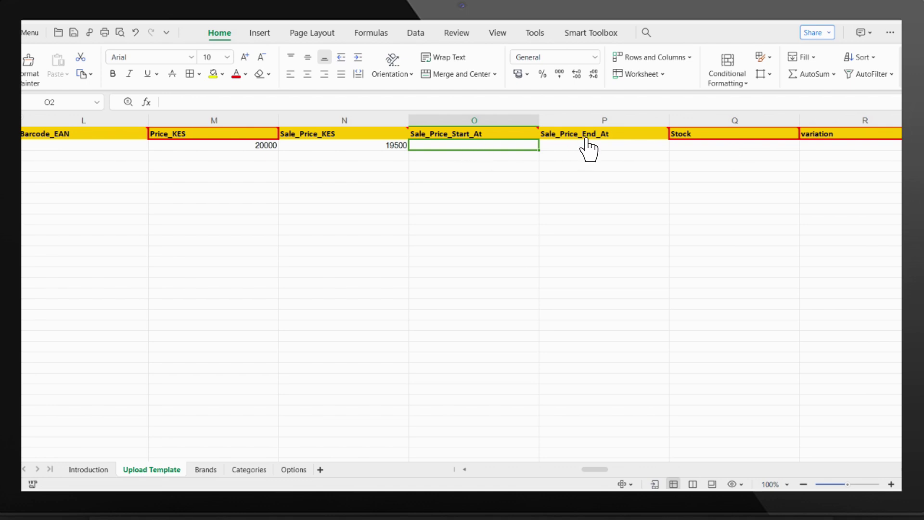
{"action": "left_click", "coordinate": [712, 145]}
{"action": "type", "text": "50"}
{"action": "key", "text": "Tab"}
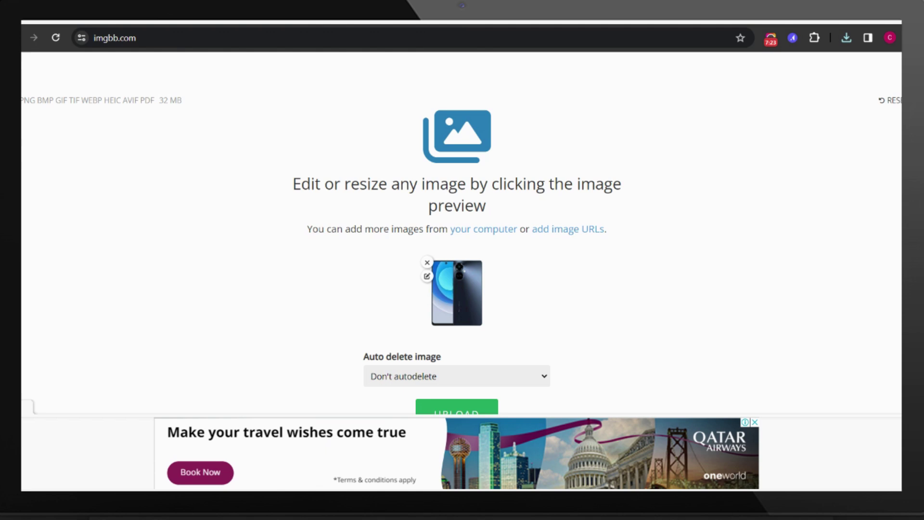
Upload the phone photo to imgbb and open its ibb.co/PF63hmm image page
{"action": "left_click", "coordinate": [468, 412]}
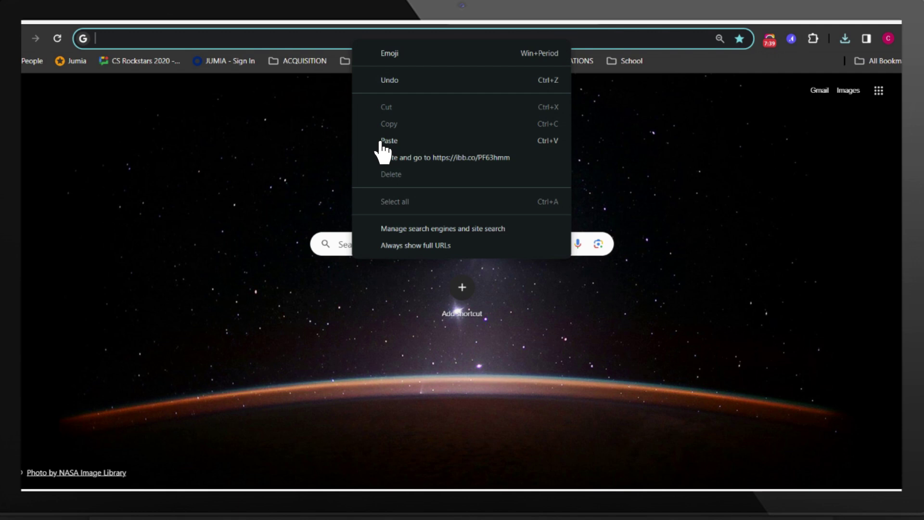
{"action": "left_click", "coordinate": [390, 158]}
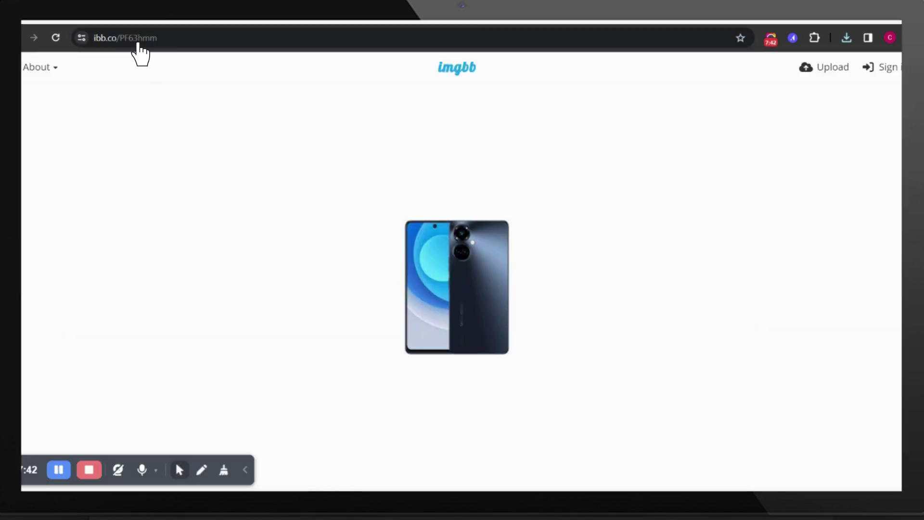
{"action": "key", "text": "alt+Tab"}
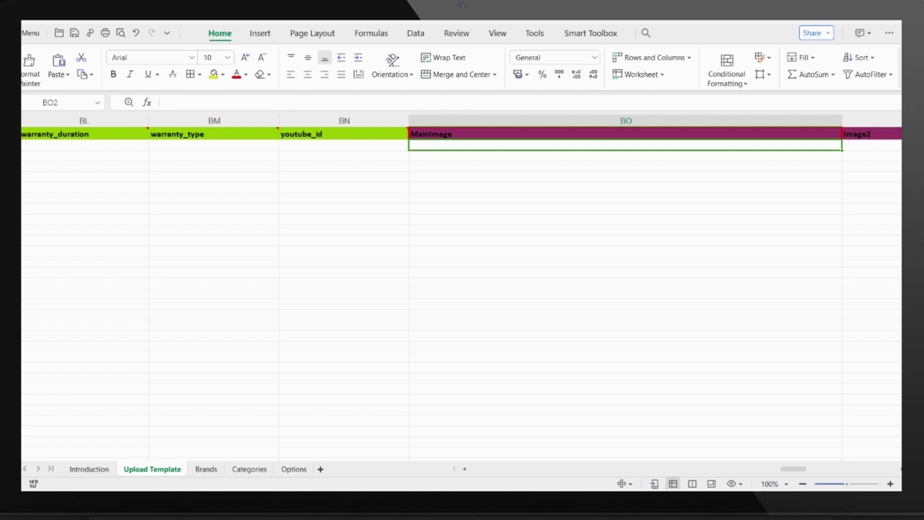
Paste the imgbb image link into MainImage cell BO2 and save the template
{"action": "key", "text": "ctrl+v"}
{"action": "key", "text": "Tab"}
{"action": "key", "text": "Tab"}
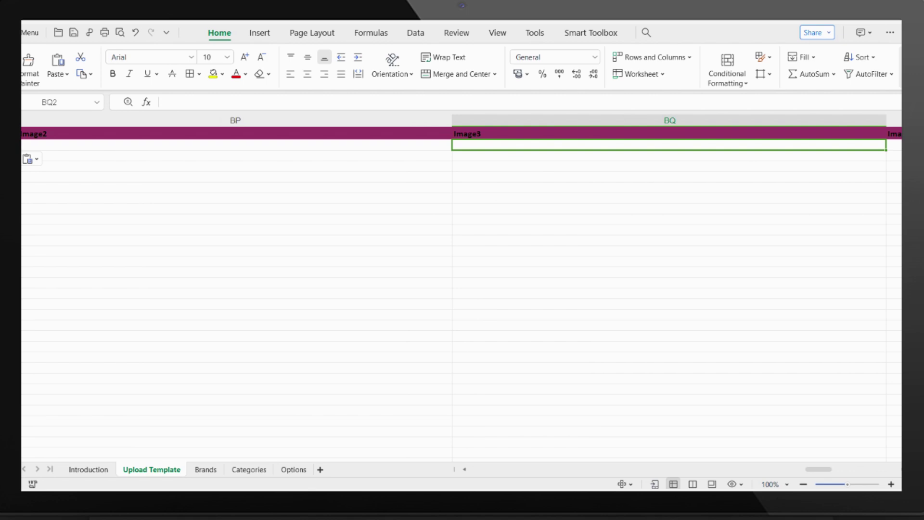
{"action": "key", "text": "ctrl+Home"}
{"action": "left_click", "coordinate": [29, 32]}
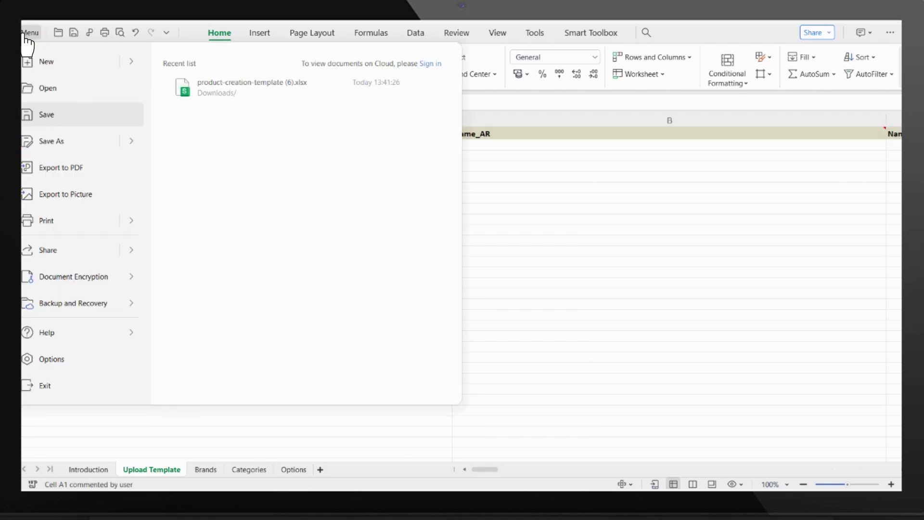
{"action": "key", "text": "ctrl+s"}
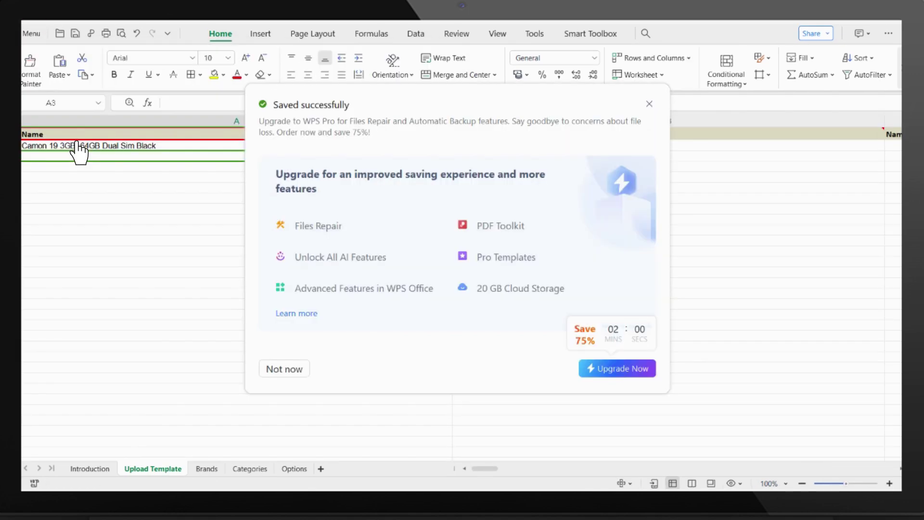
{"action": "key", "text": "alt+Tab"}
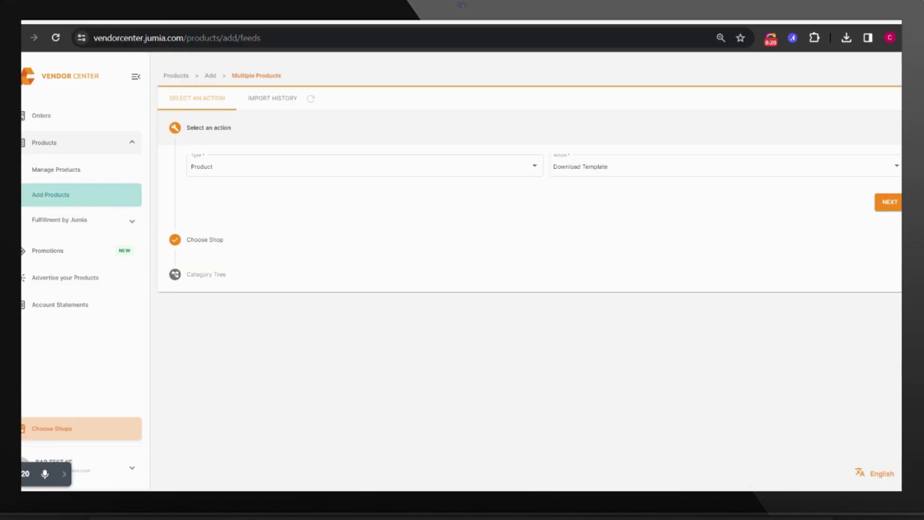
Start a multiple-products import with type Product and action Create Products, keeping the shop
{"action": "left_click", "coordinate": [85, 197]}
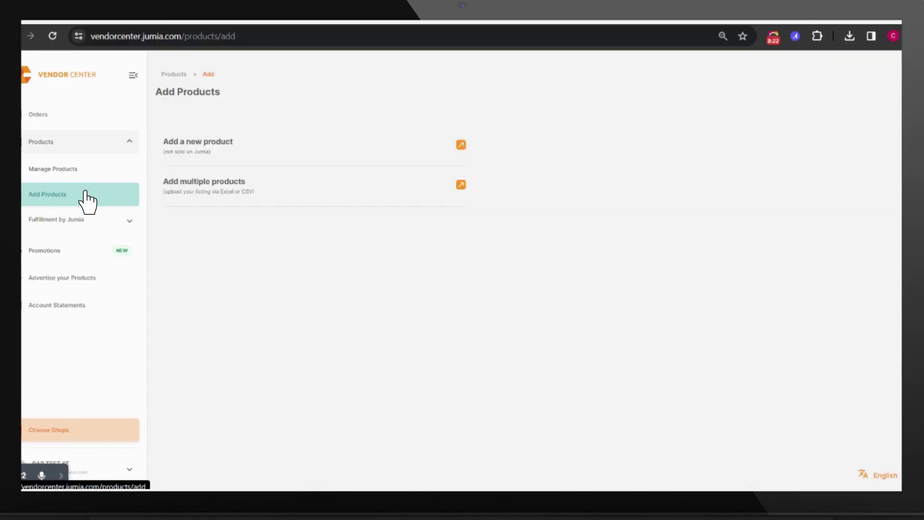
{"action": "left_click", "coordinate": [218, 191]}
{"action": "left_click", "coordinate": [204, 177]}
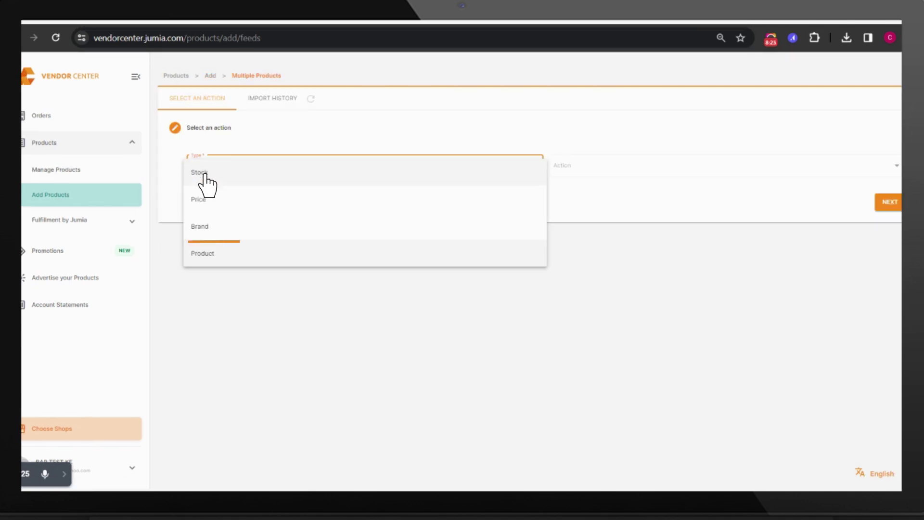
{"action": "left_click", "coordinate": [221, 259]}
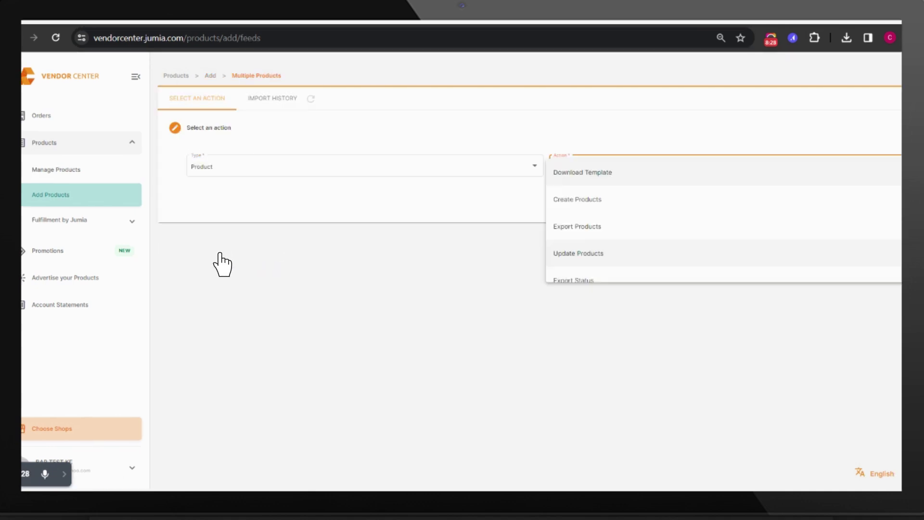
{"action": "left_click", "coordinate": [611, 207]}
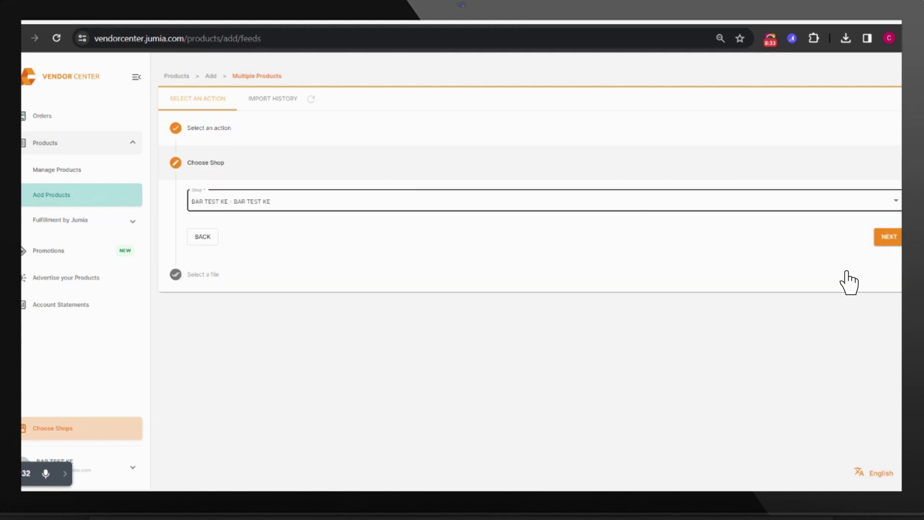
{"action": "left_click", "coordinate": [883, 242]}
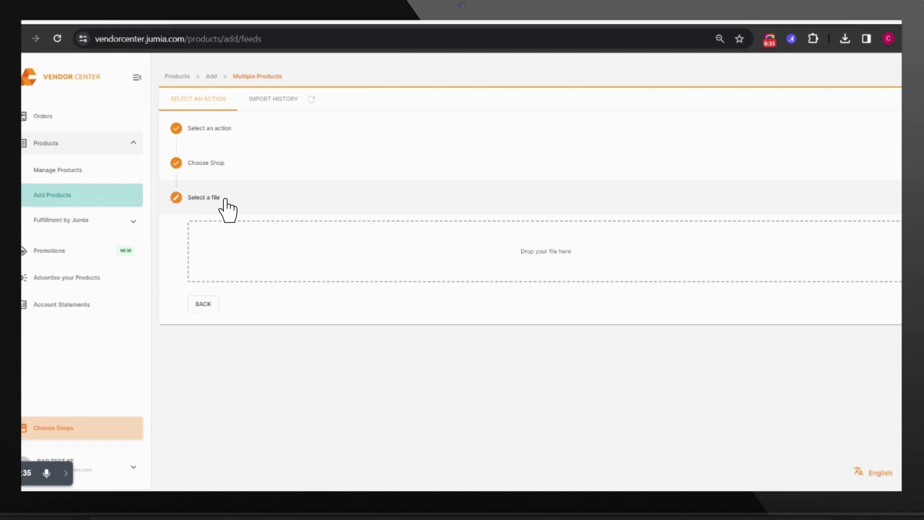
Select product-creation-template (6) from Downloads as the file to upload
{"action": "left_click", "coordinate": [206, 209]}
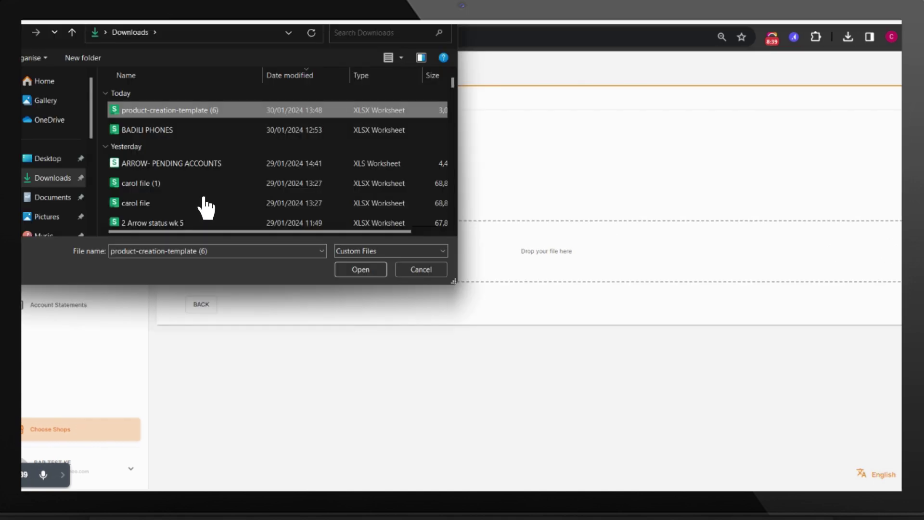
{"action": "left_click", "coordinate": [166, 112]}
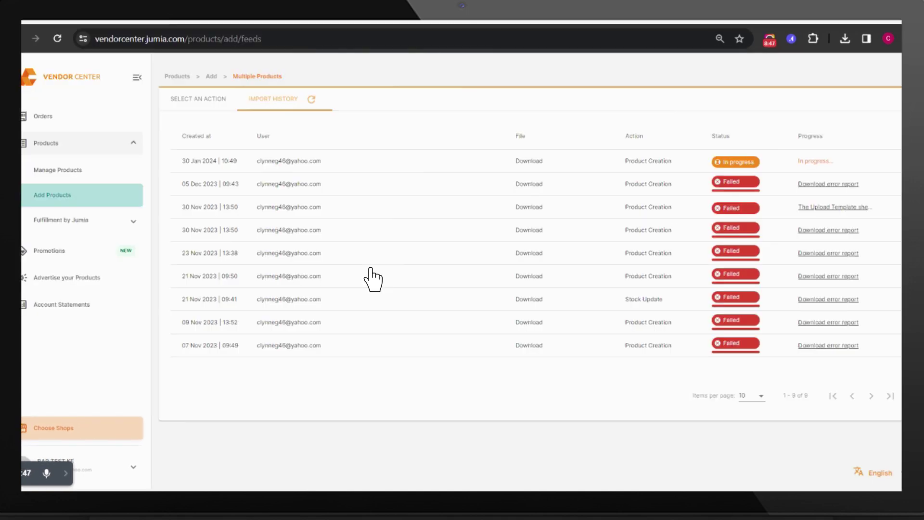